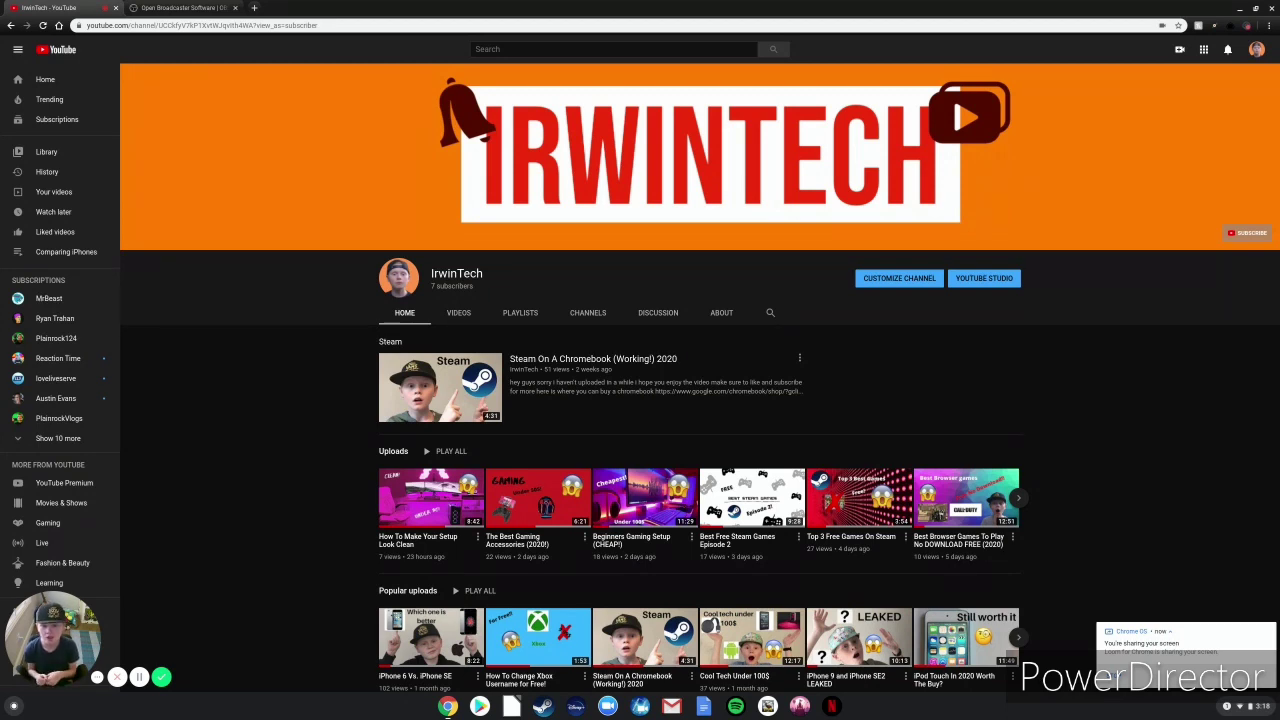
- Switch to the obsproject.com tab showing the OBS Studio Linux install instructions
key("ctrl+Tab")
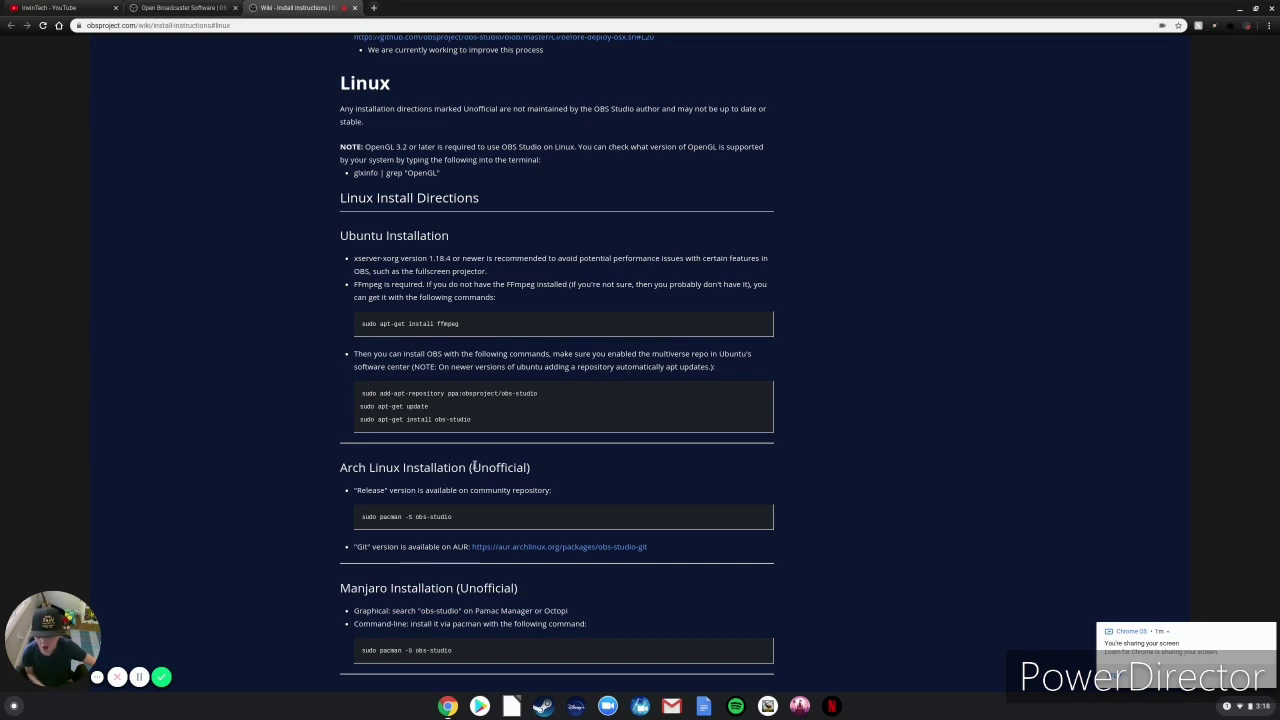
- Highlight the ffmpeg and obs-studio apt-get commands on the OBS wiki, then bring up the launcher
left_click_drag(359, 322, 528, 438)
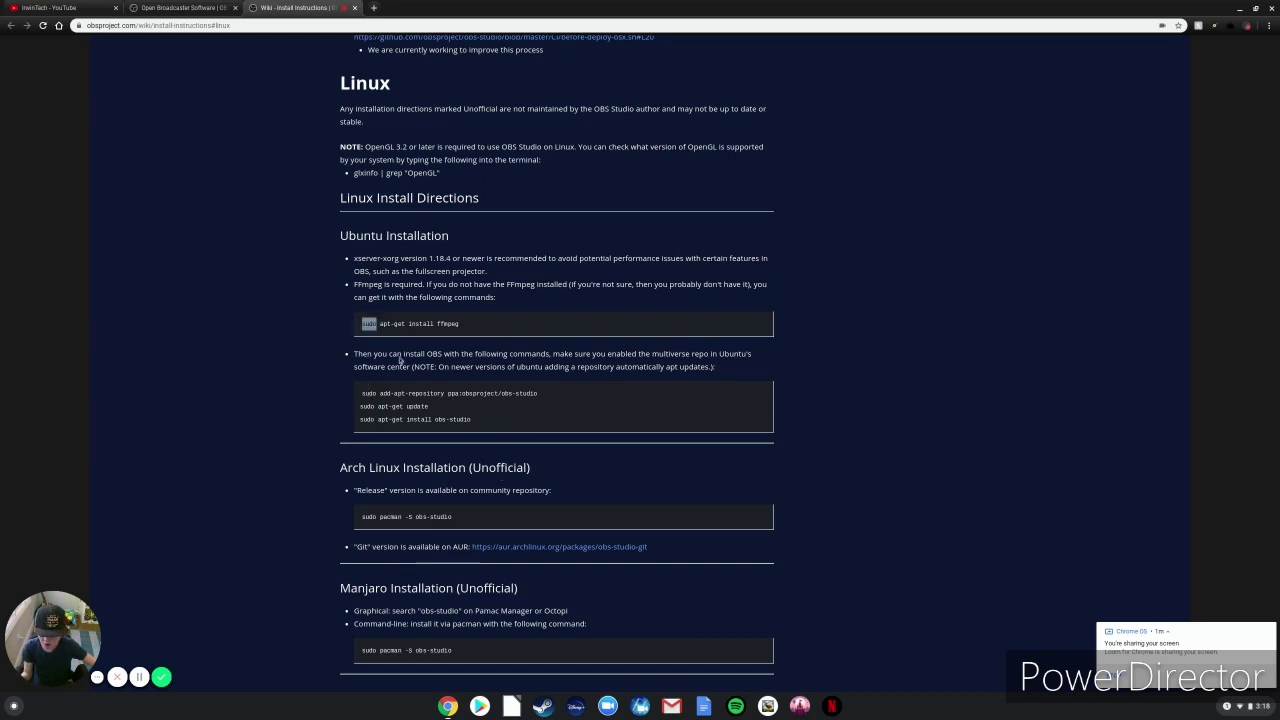
left_click(532, 427)
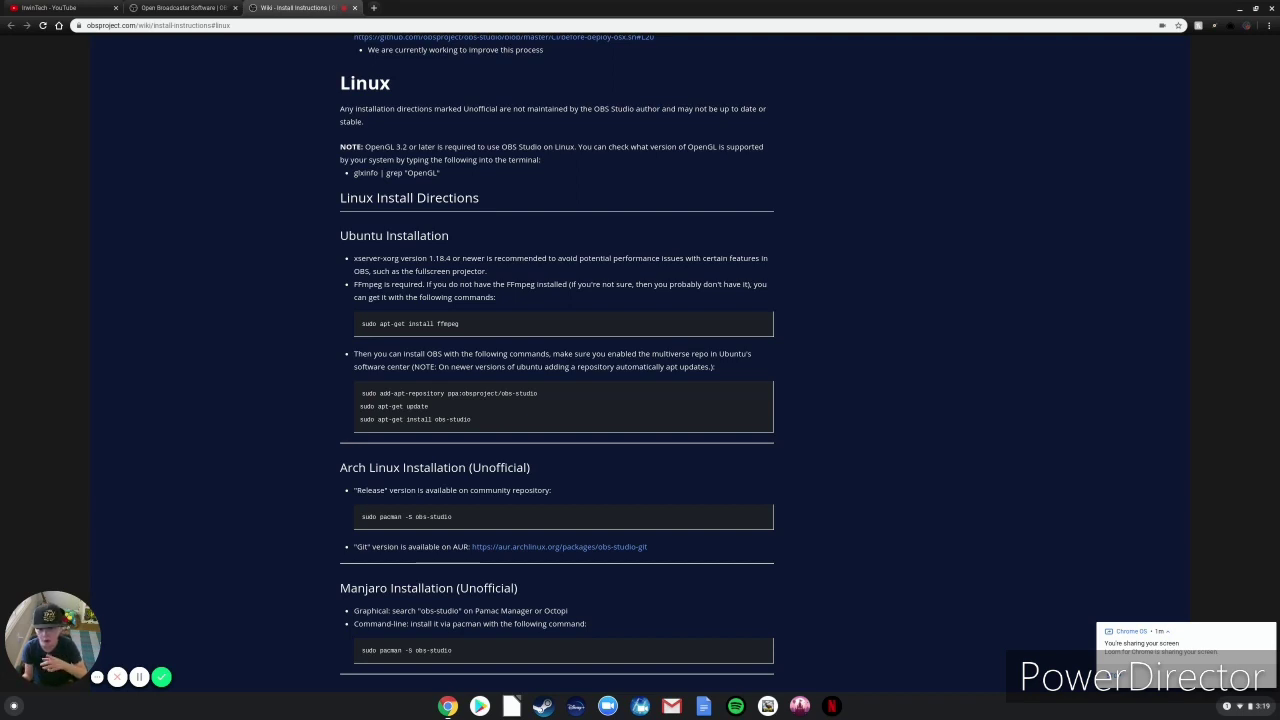
key("super")
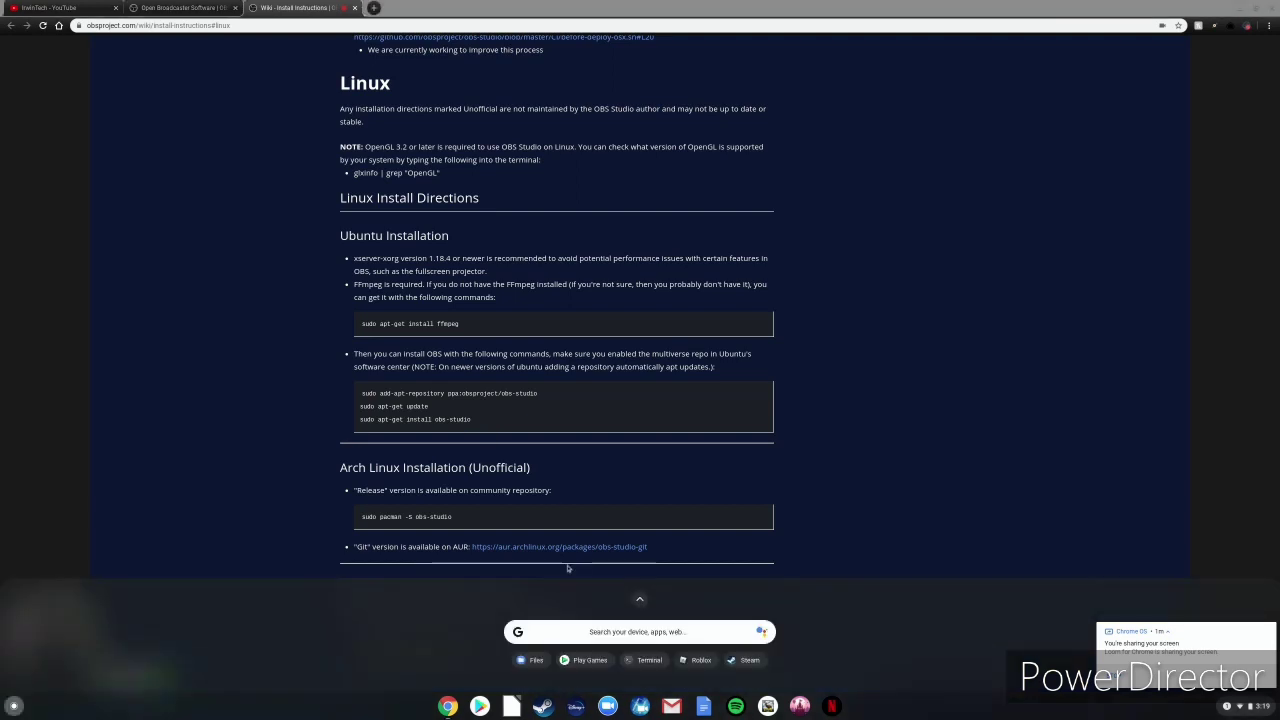
- Open the Linux Terminal from the launcher and position its window
left_click(649, 660)
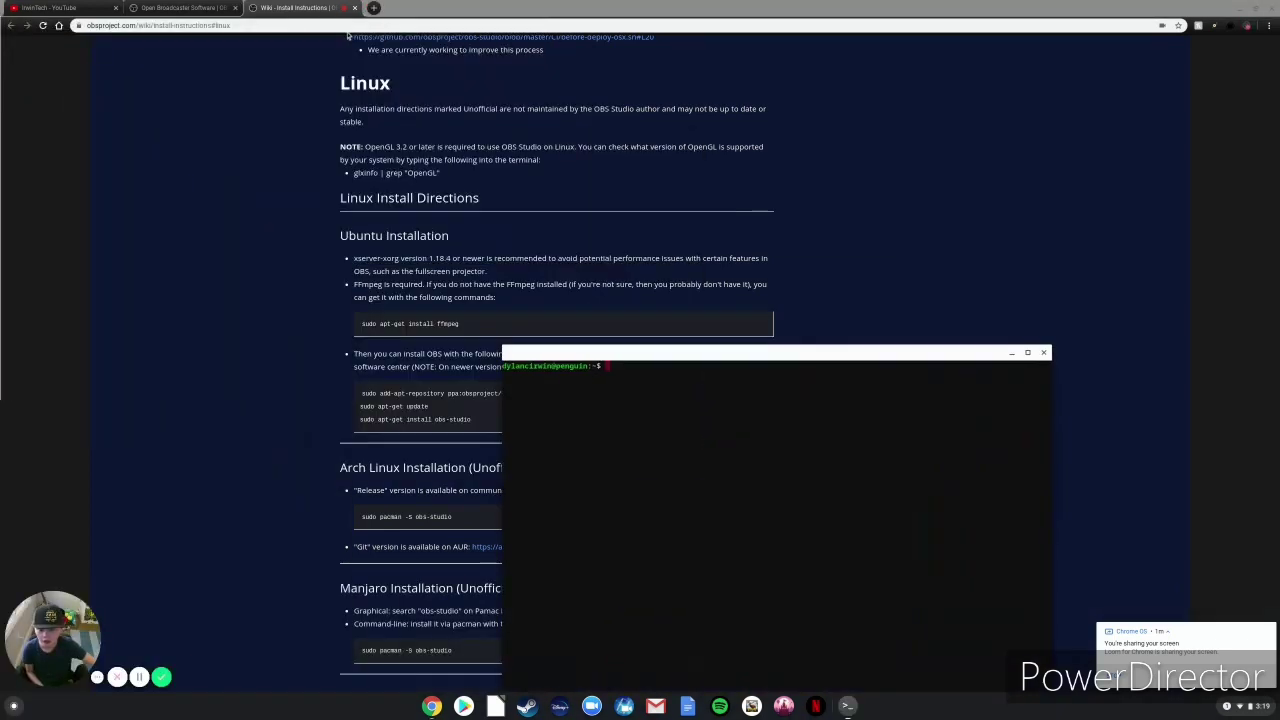
left_click_drag(746, 353, 822, 366)
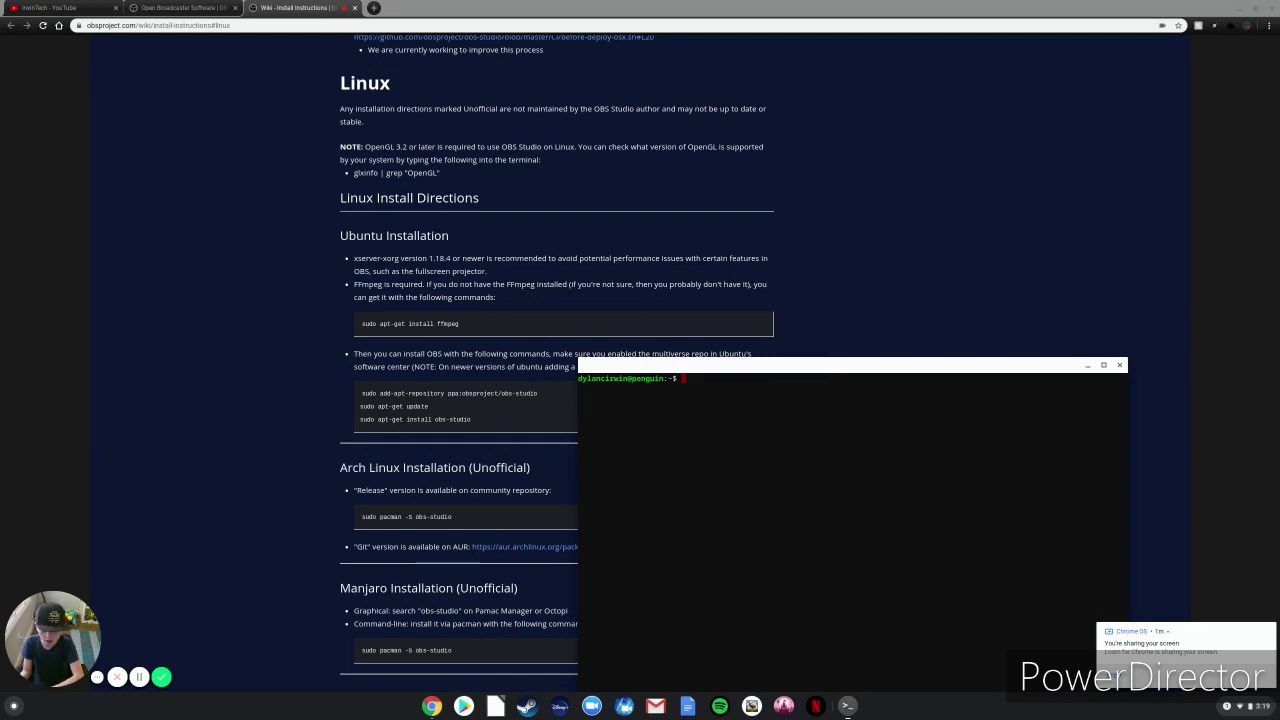
left_click_drag(822, 366, 736, 363)
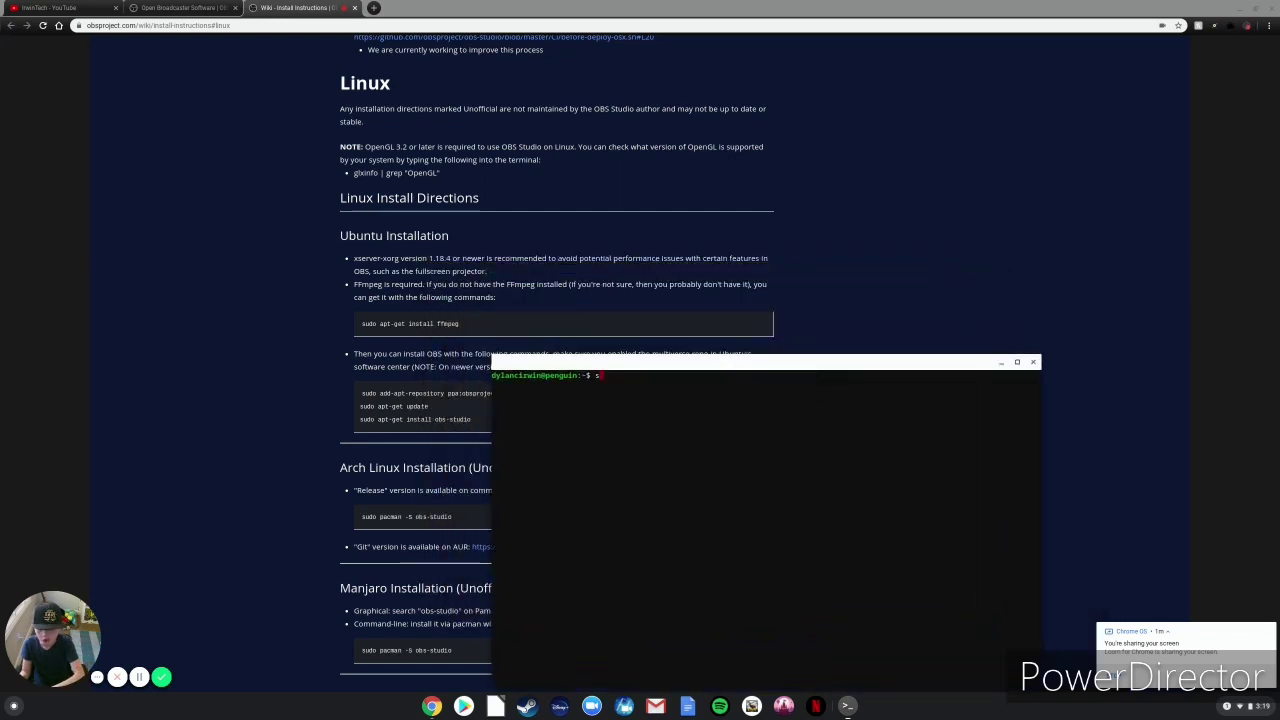
- Run 'sudo apt-get install ffmpeg', which reports ffmpeg already at the newest version
type("sudo")
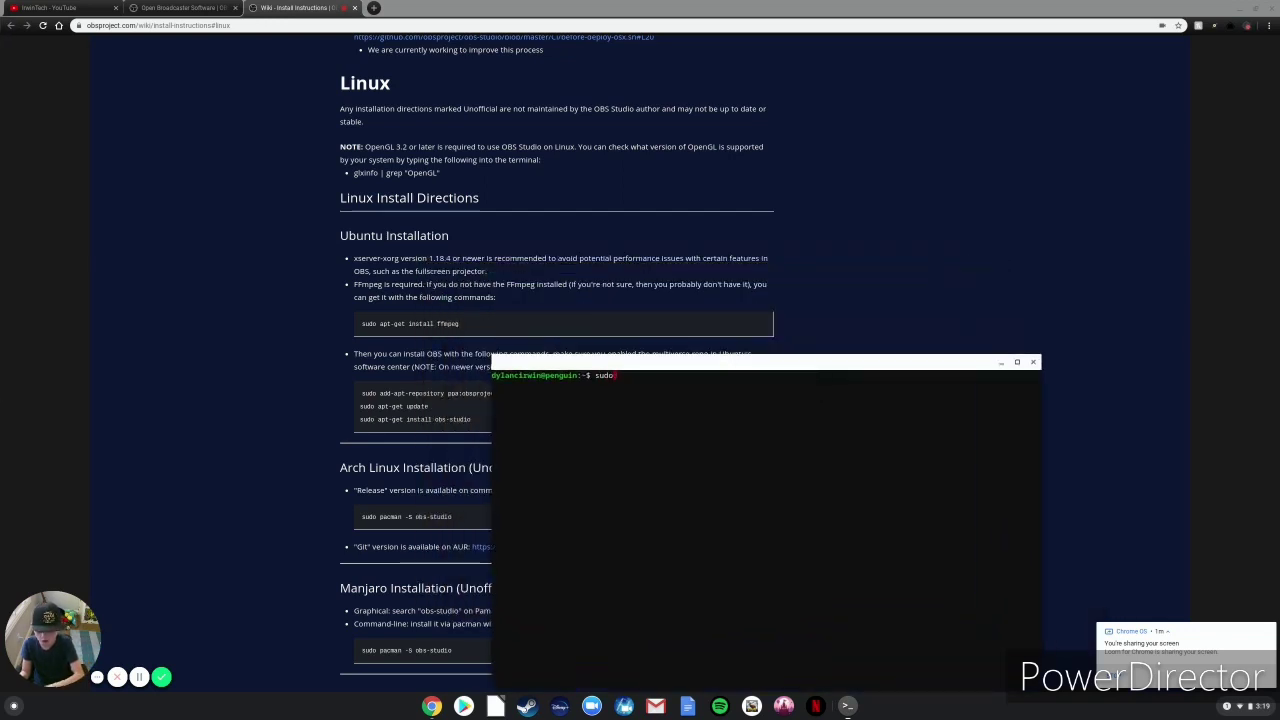
type(" apt-")
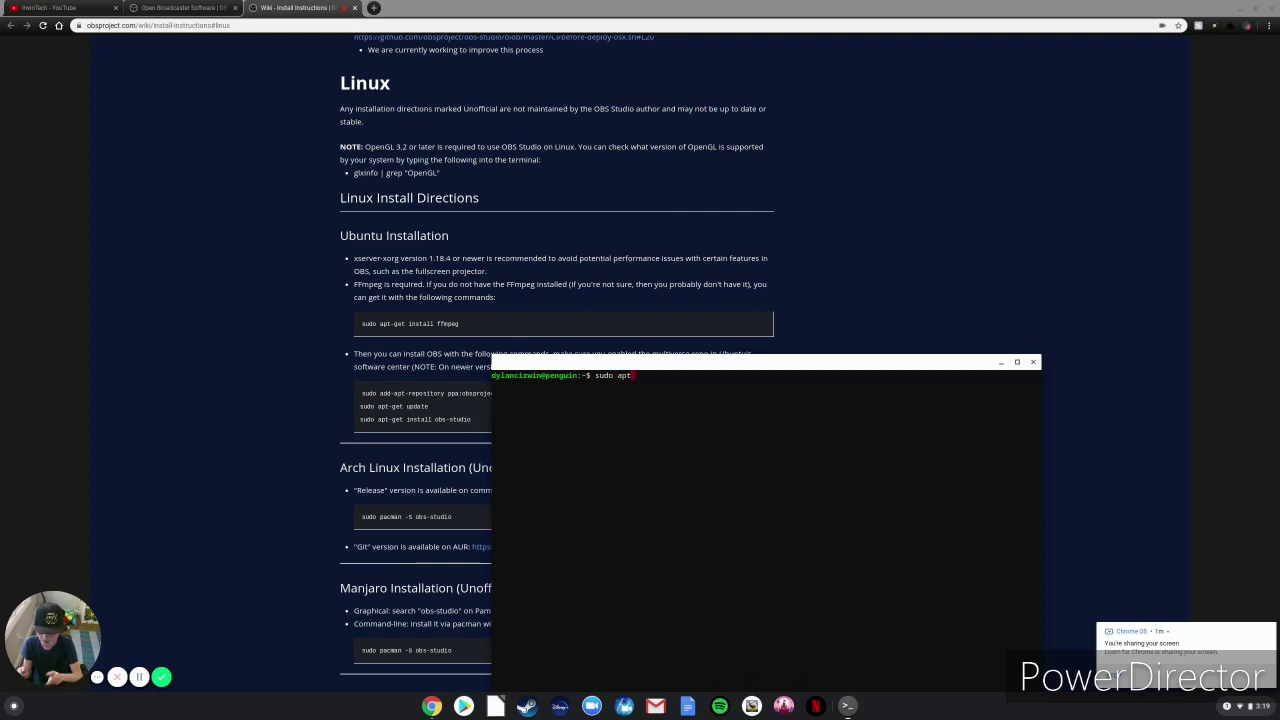
type("get")
type(" i")
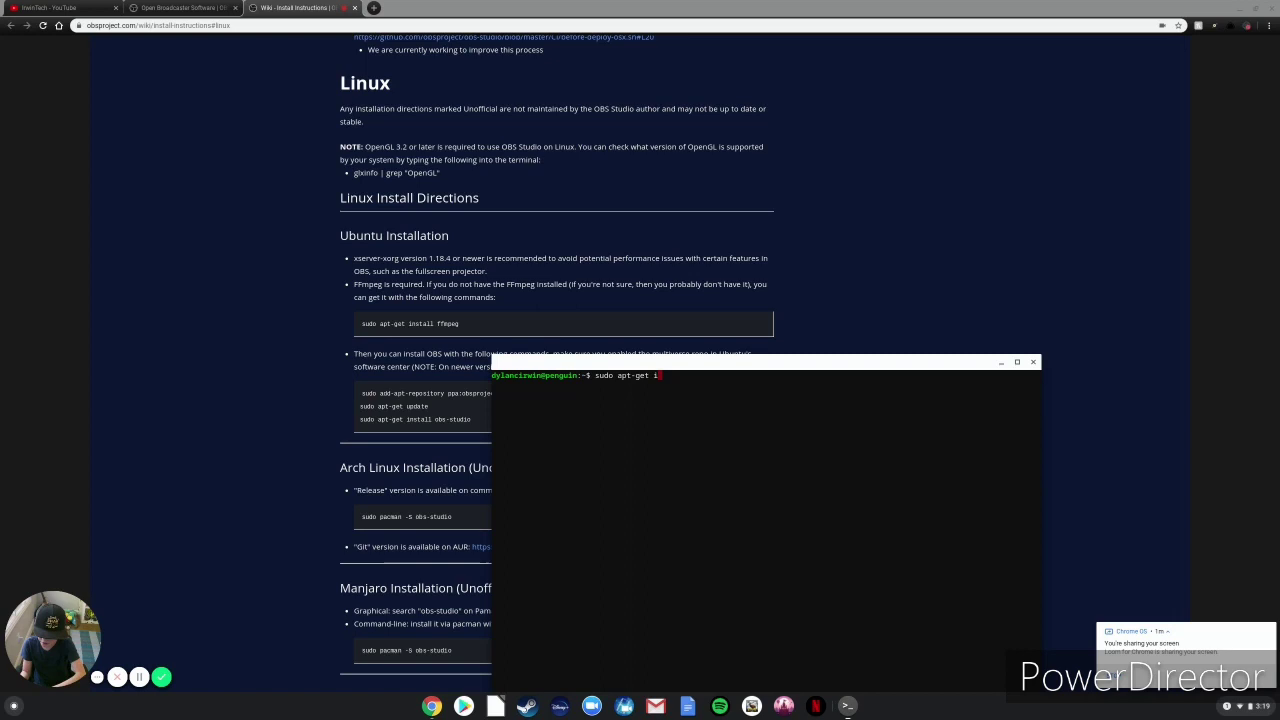
type("nstaLL")
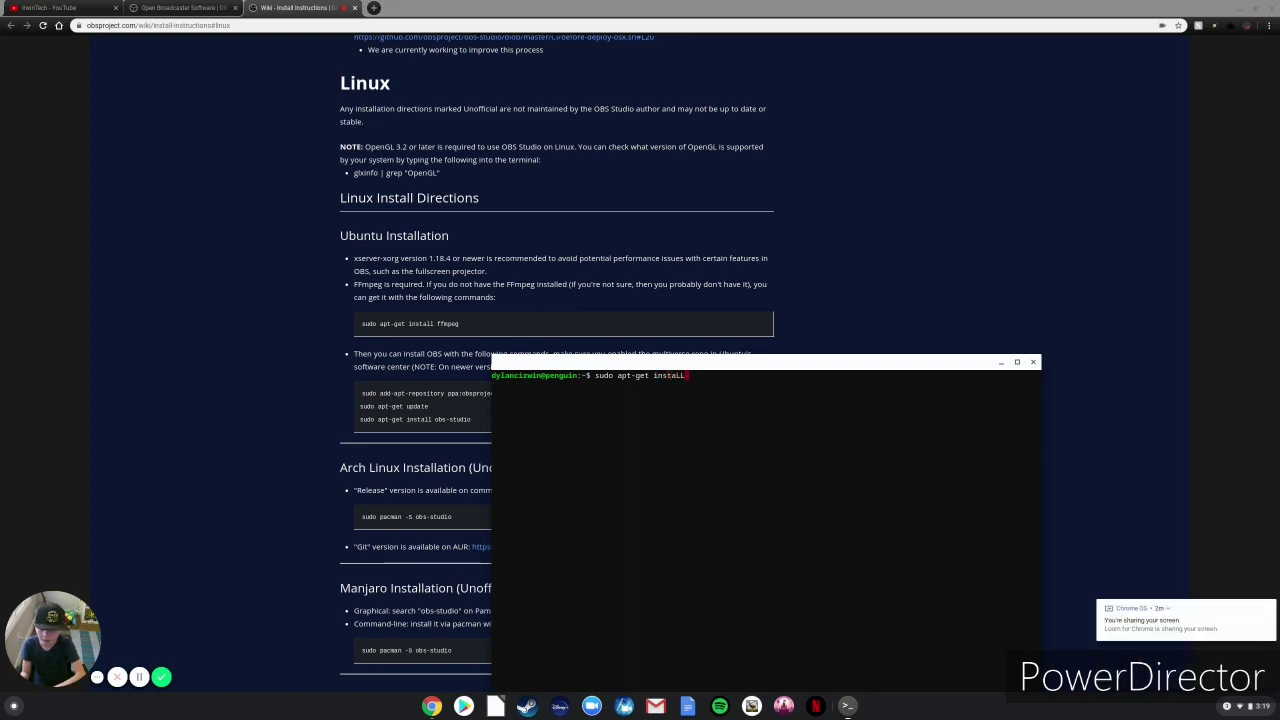
key("BackSpace")
key("BackSpace")
type("ll")
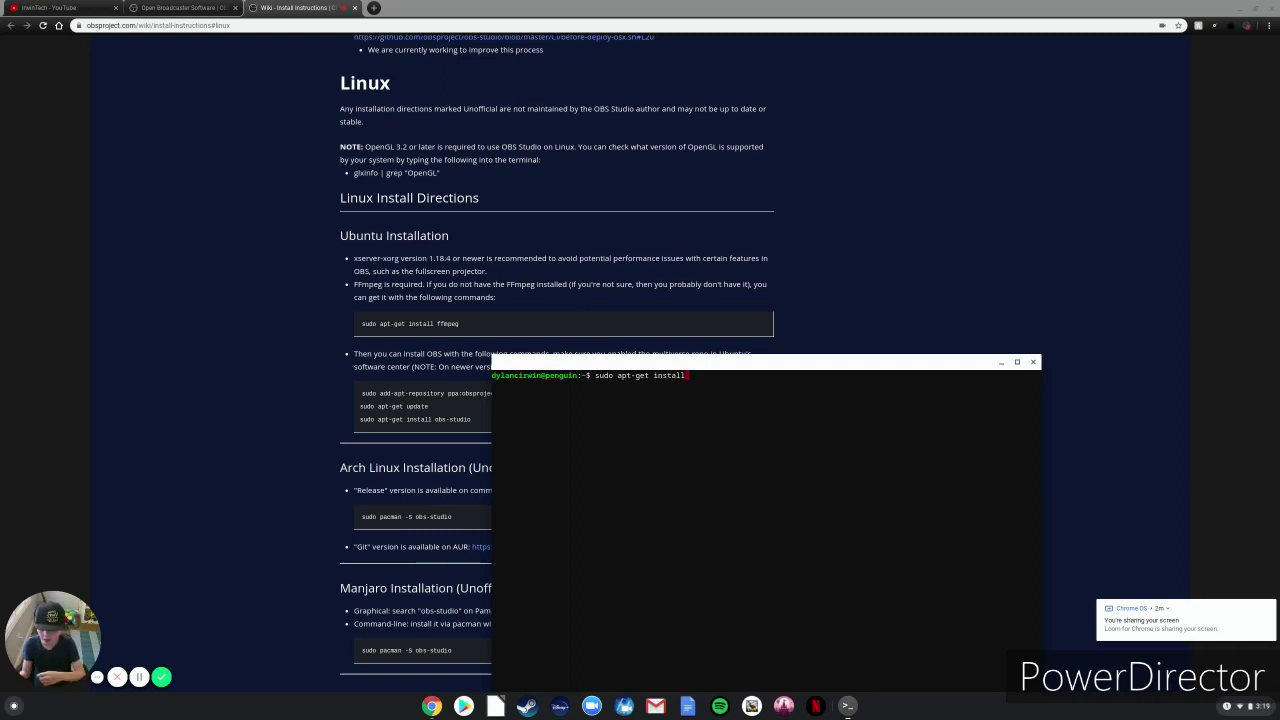
type(" ff")
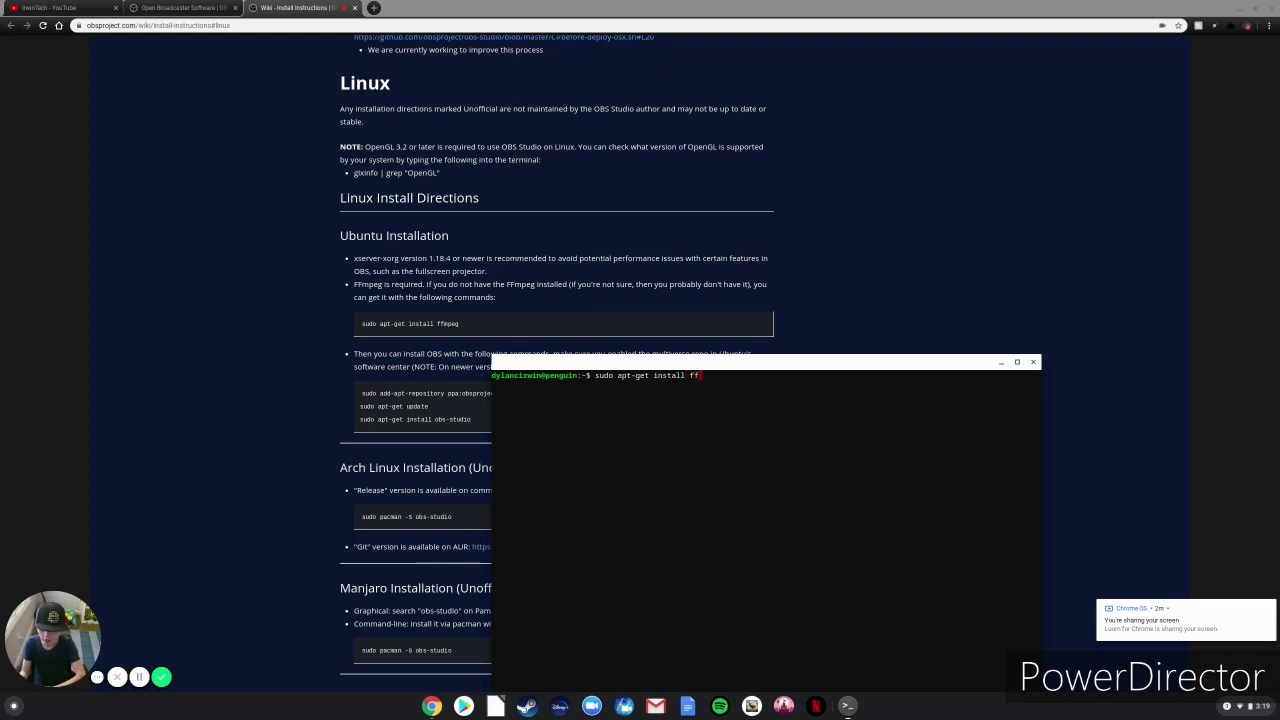
type("mpe")
type("g")
key("Return")
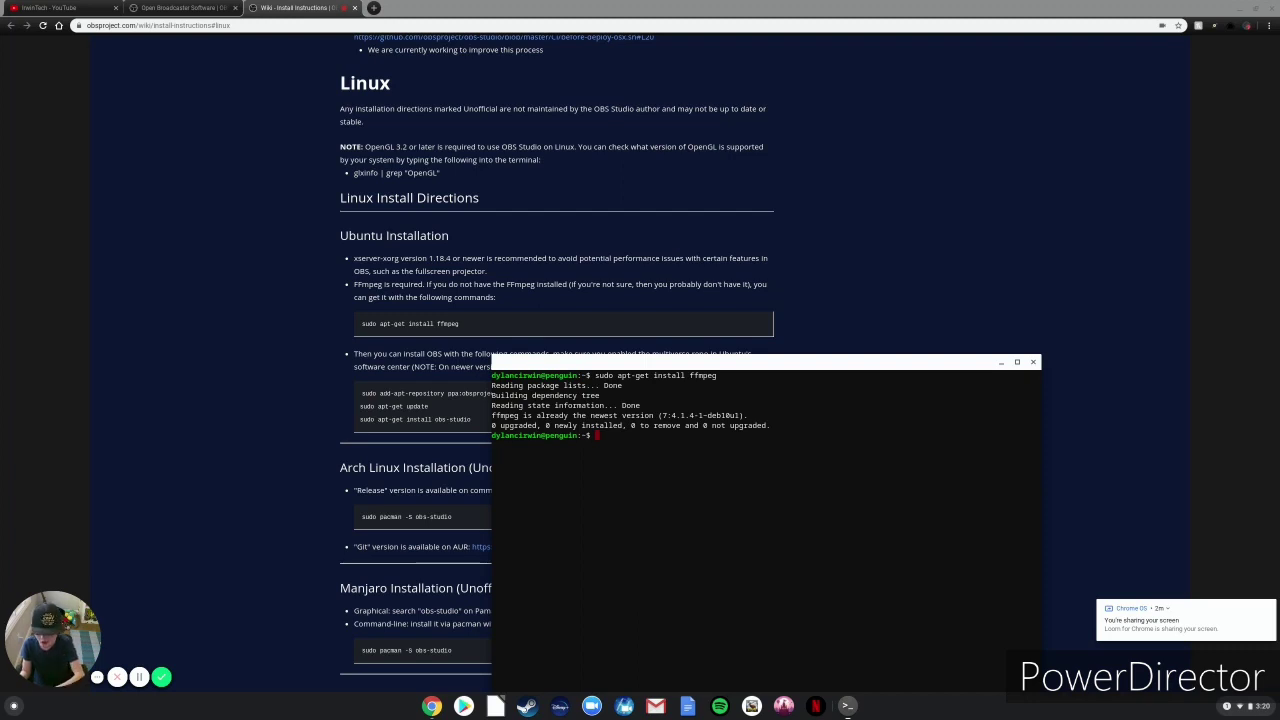
- Install obs-studio via 'sudo apt-get install obs-studio', answering y, then close the terminal
type("sudo ")
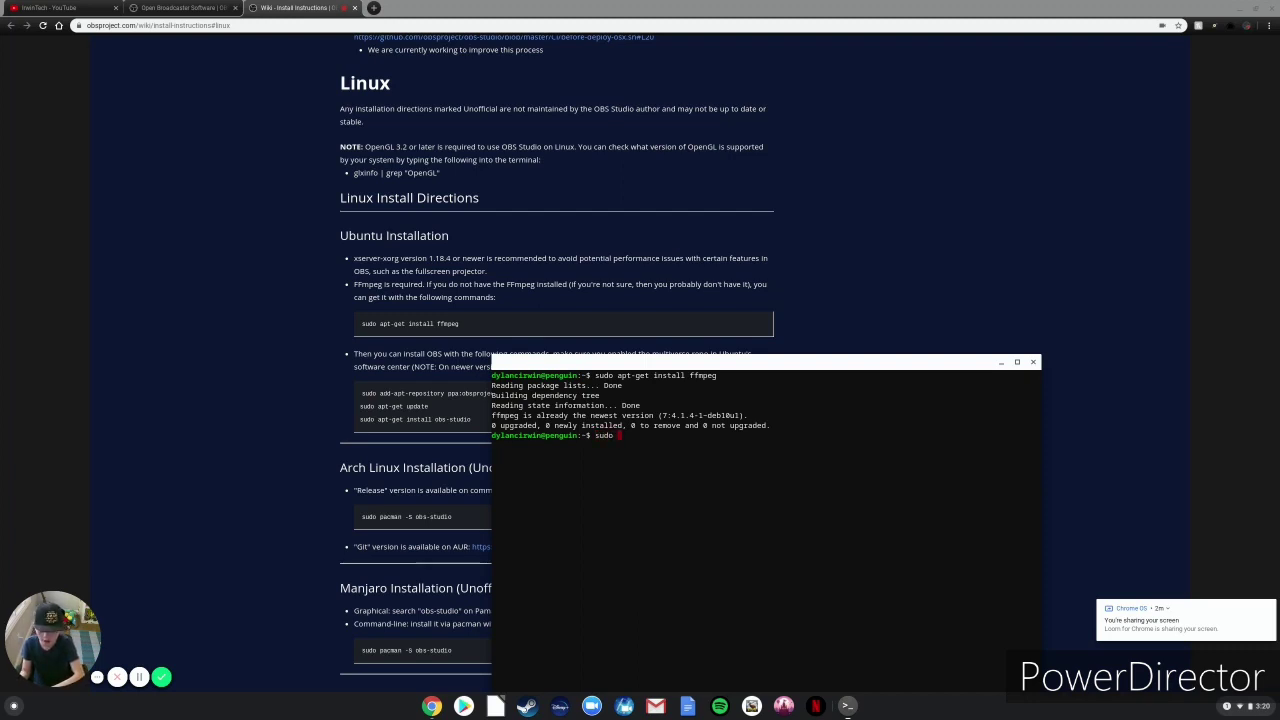
type("apt-get")
type(" install")
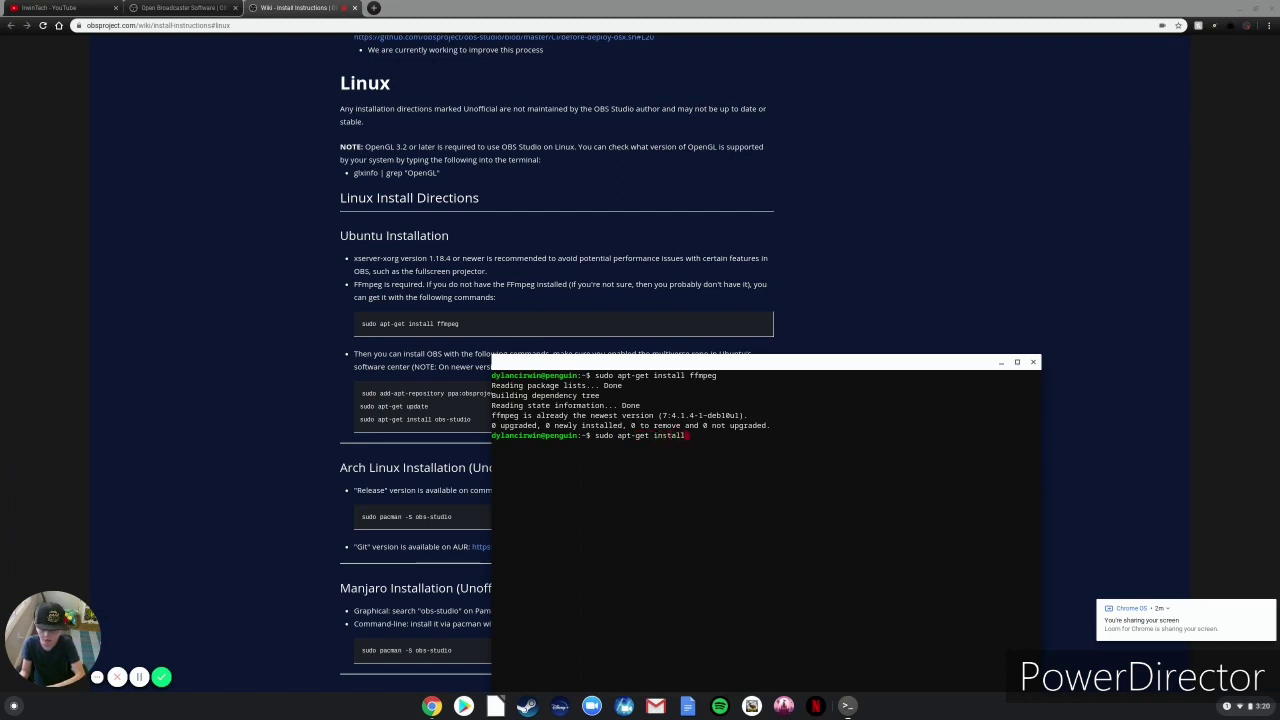
type(" obs")
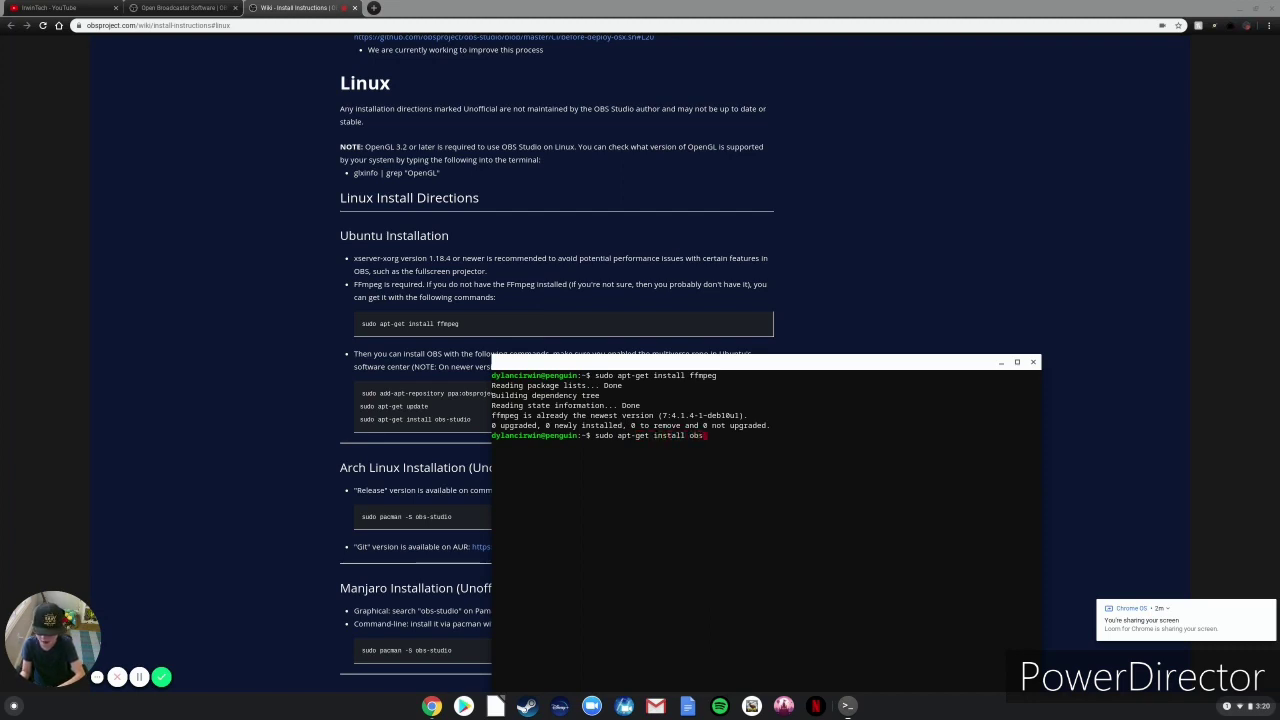
type("-studi")
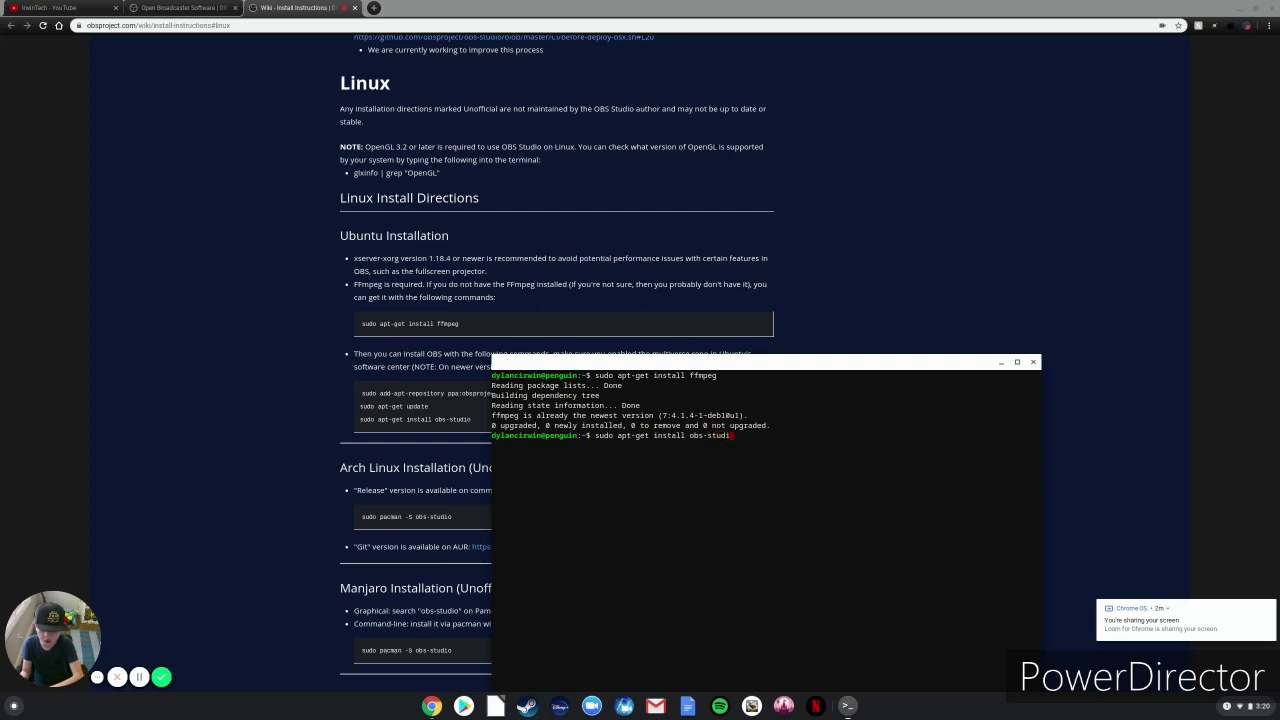
type("o")
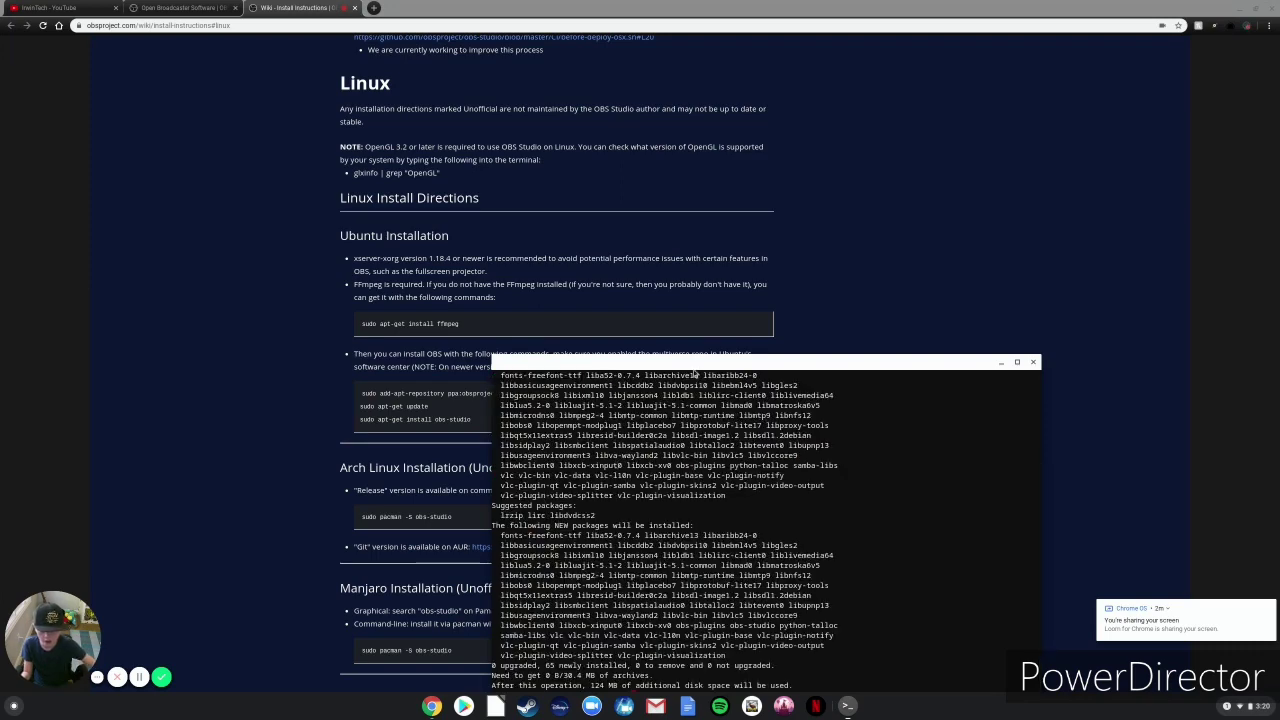
left_click_drag(699, 364, 724, 314)
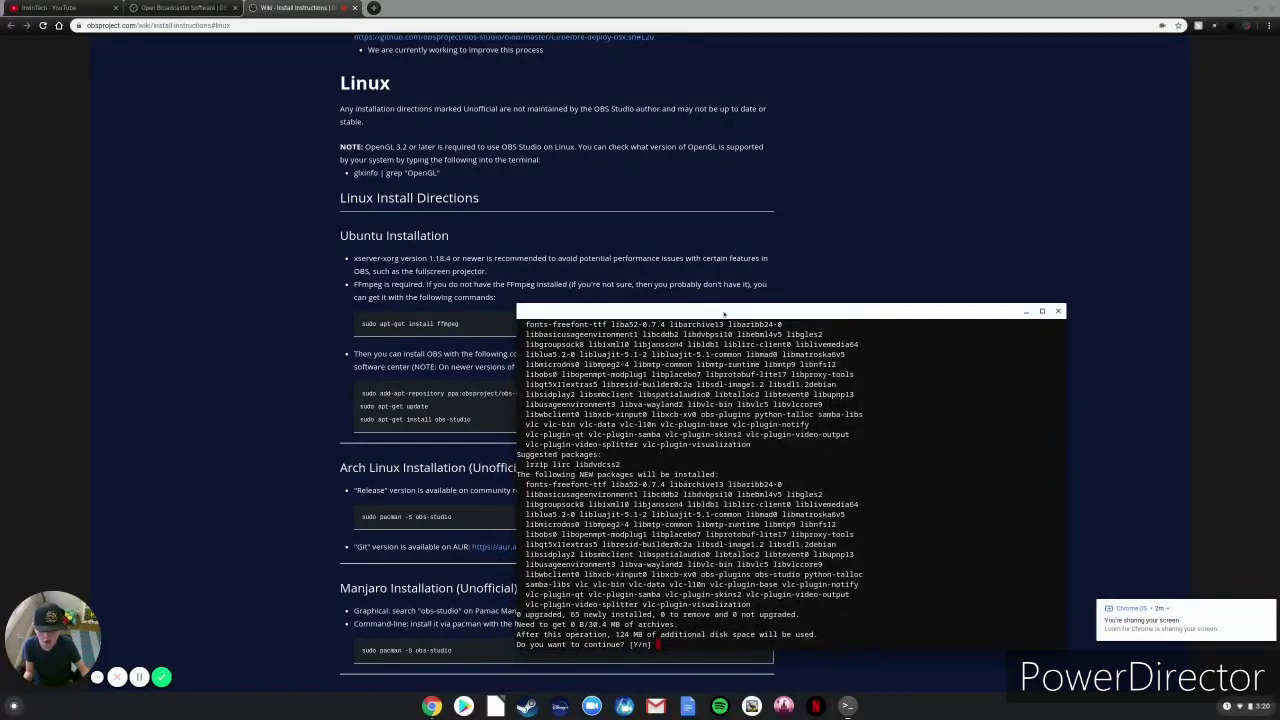
type("y")
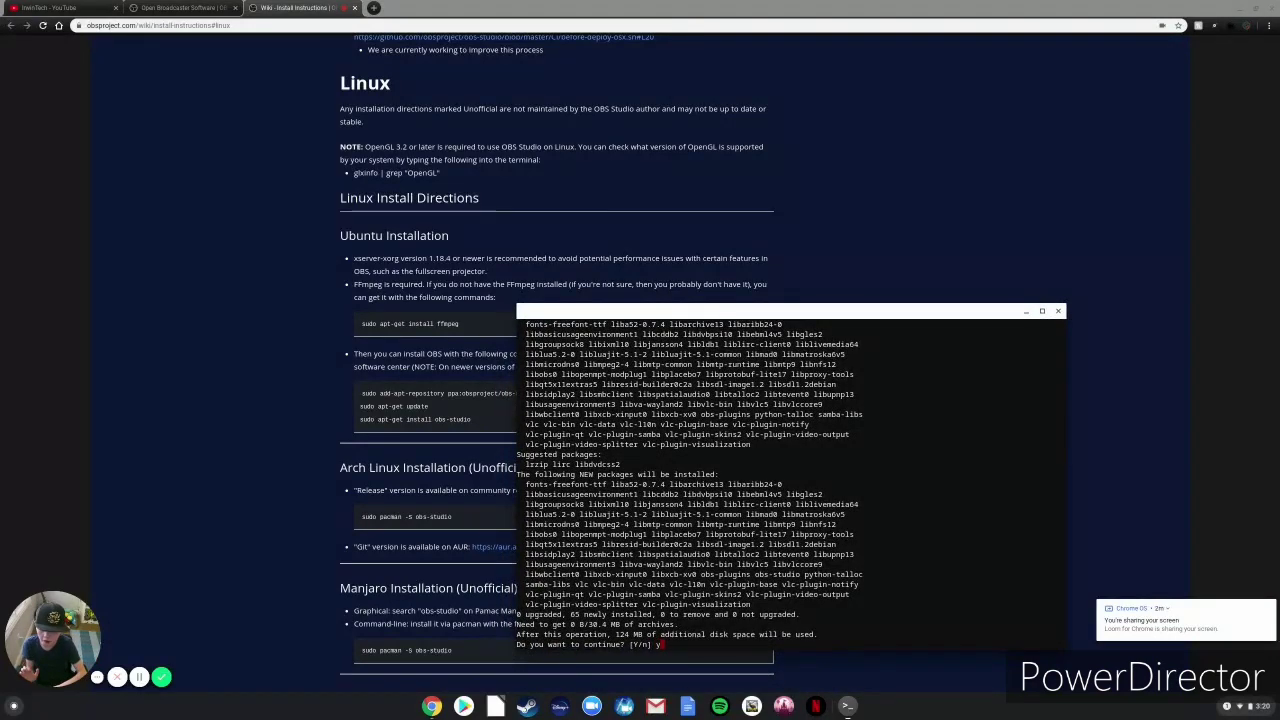
key("Return")
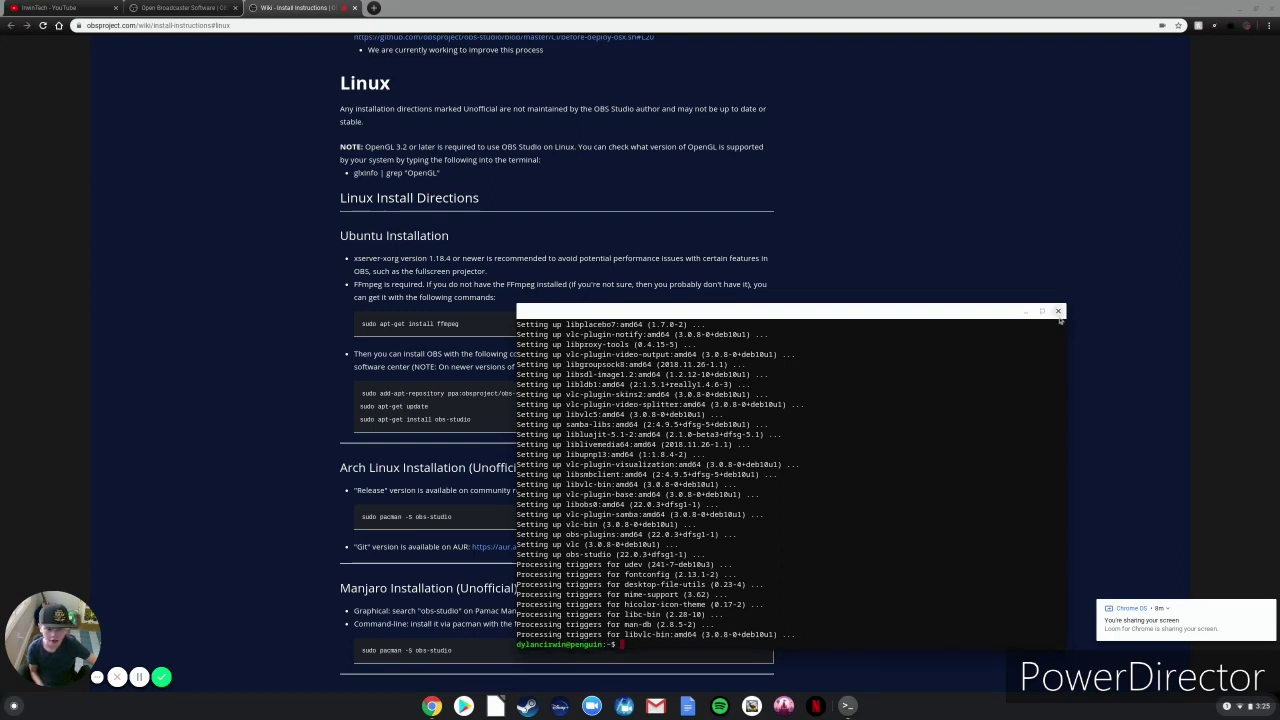
left_click(1058, 311)
left_click(849, 365)
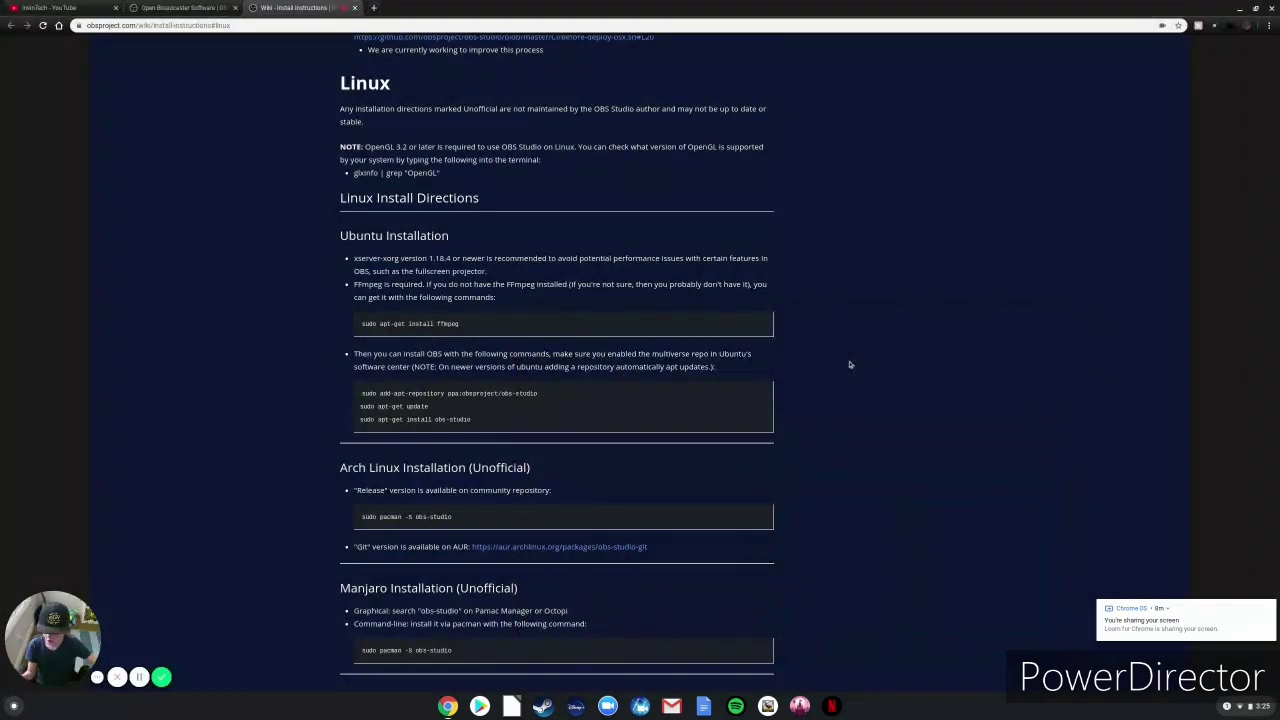
- Drag OBS out of the Linux apps folder onto the launcher's main page beside Get Help
key("super")
left_click(638, 602)
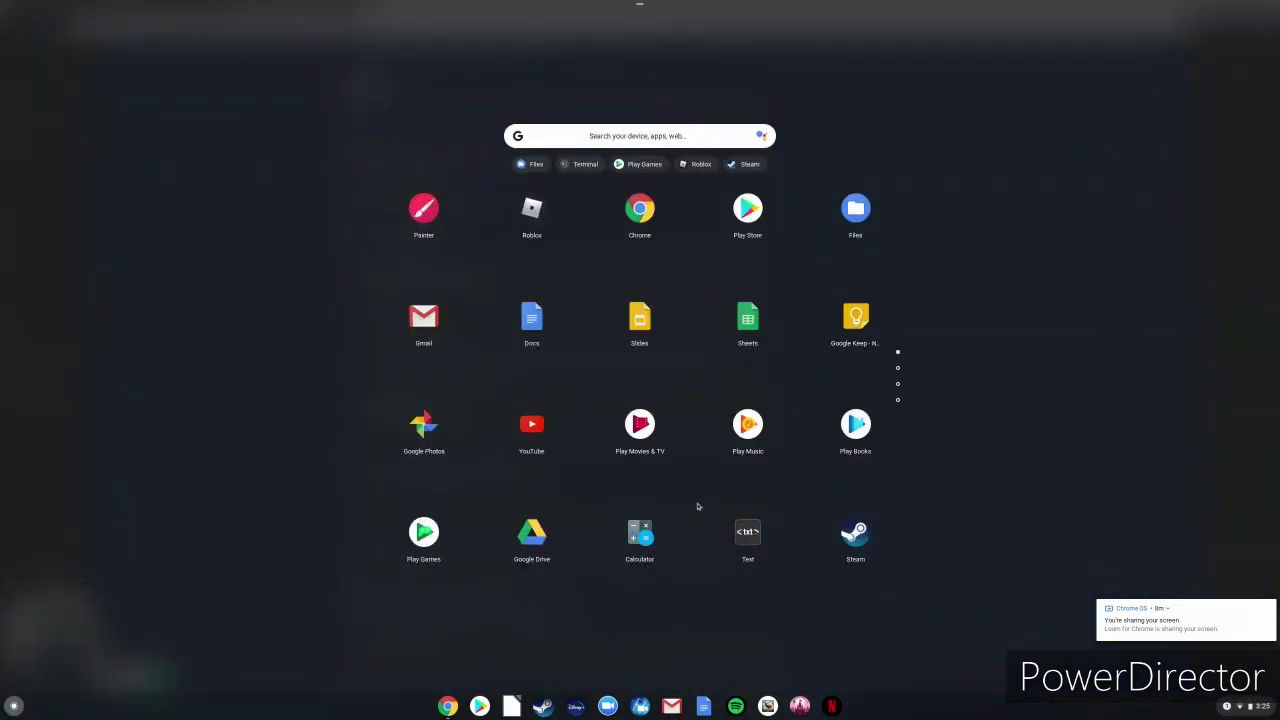
scroll(698, 506, "down", 2)
scroll(707, 496, "down", 2)
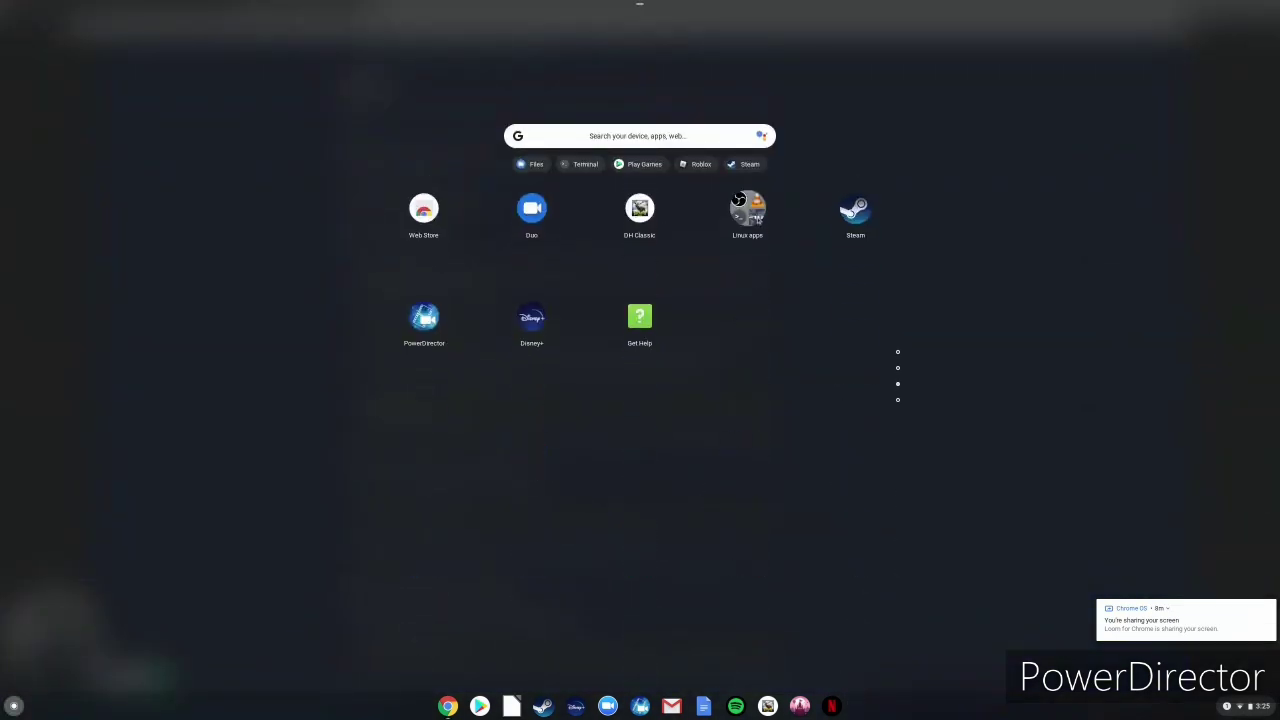
left_click(747, 208)
mouse_move(651, 189)
left_mouse_down()
mouse_move(569, 708)
mouse_move(738, 344)
mouse_move(781, 320)
mouse_move(627, 635)
left_mouse_up()
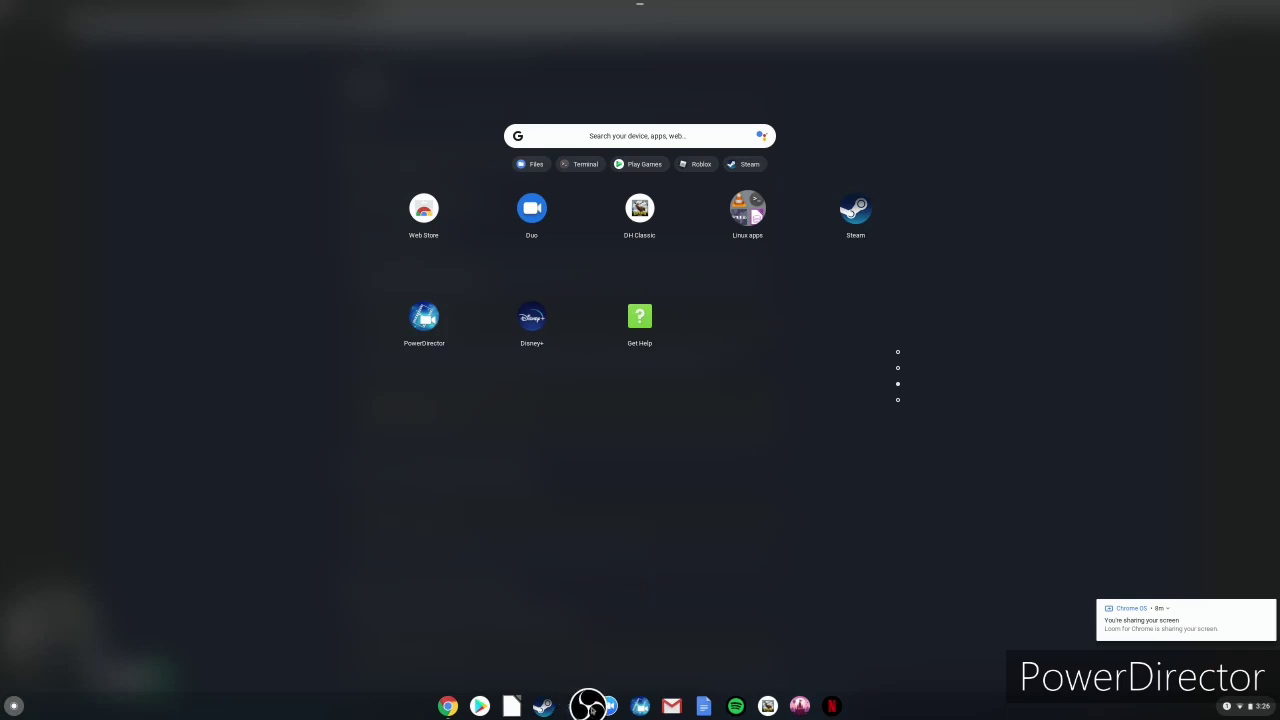
left_click_drag(642, 458, 721, 313)
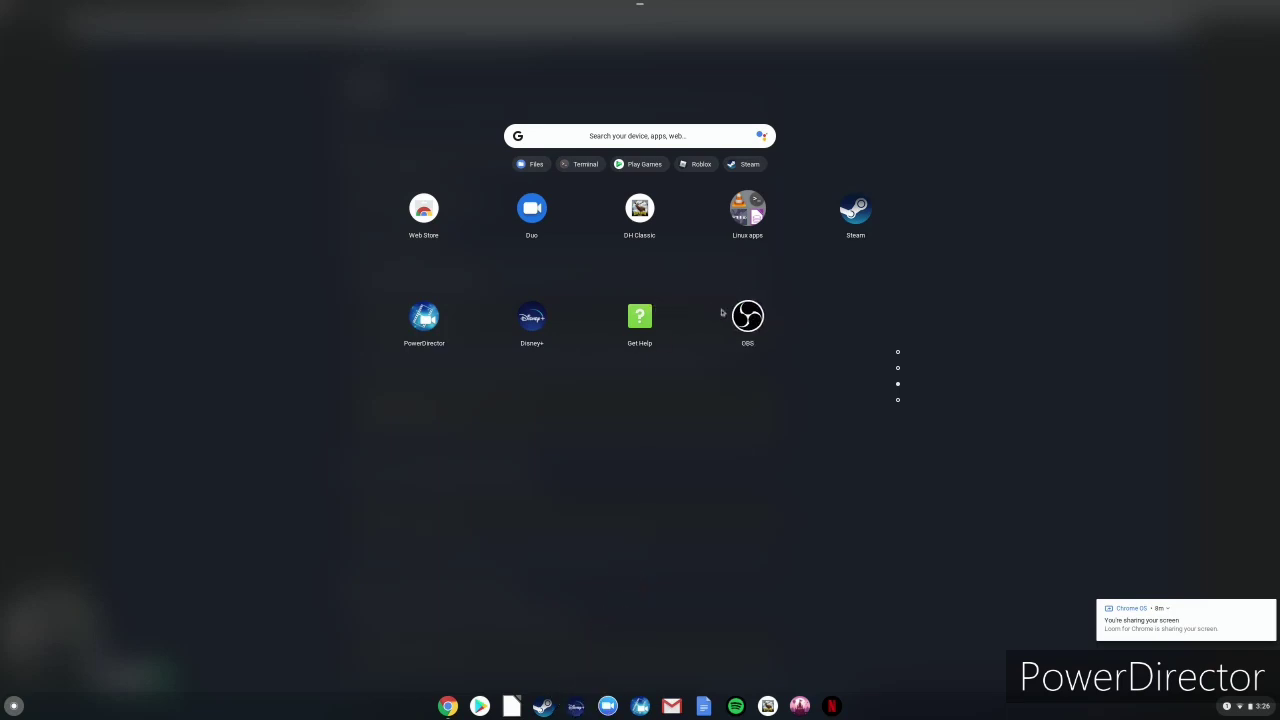
key("Escape")
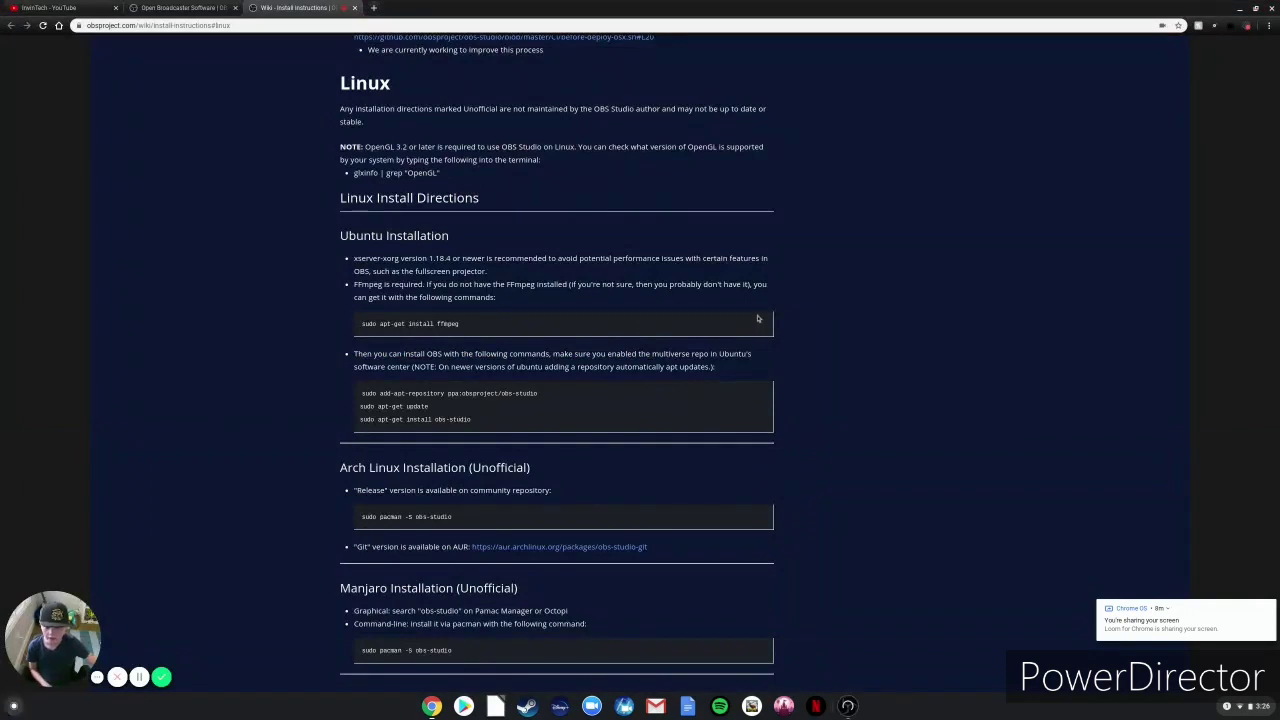